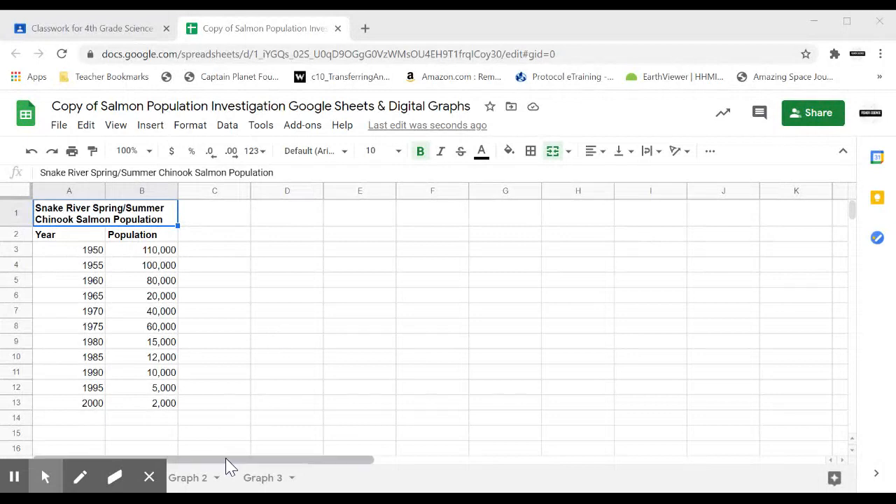
On the Graph 3 sheet, insert a chart from the salmon count table A1:B10 and move it beside the data.
{"action": "left_click", "coordinate": [163, 423]}
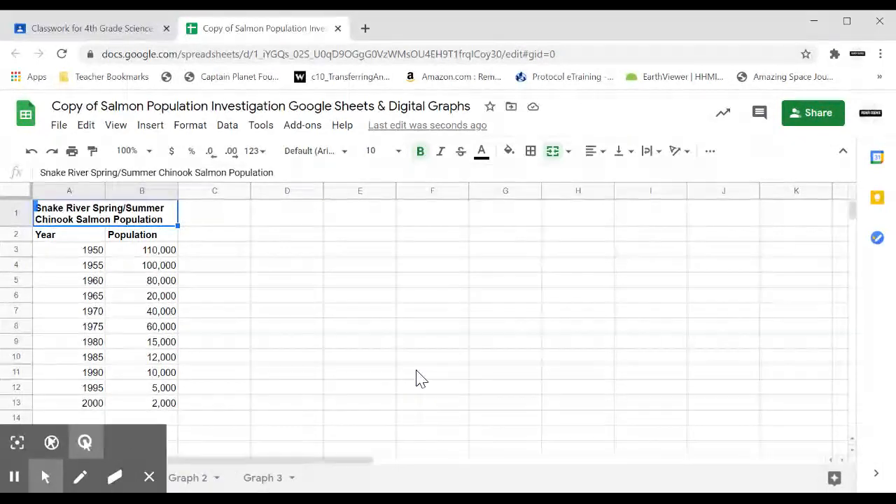
{"action": "left_click", "coordinate": [187, 478]}
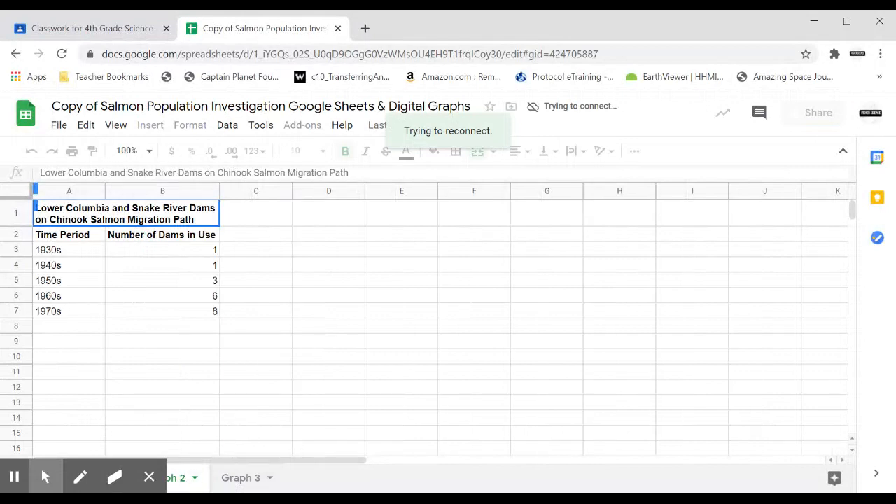
{"action": "left_click", "coordinate": [238, 482]}
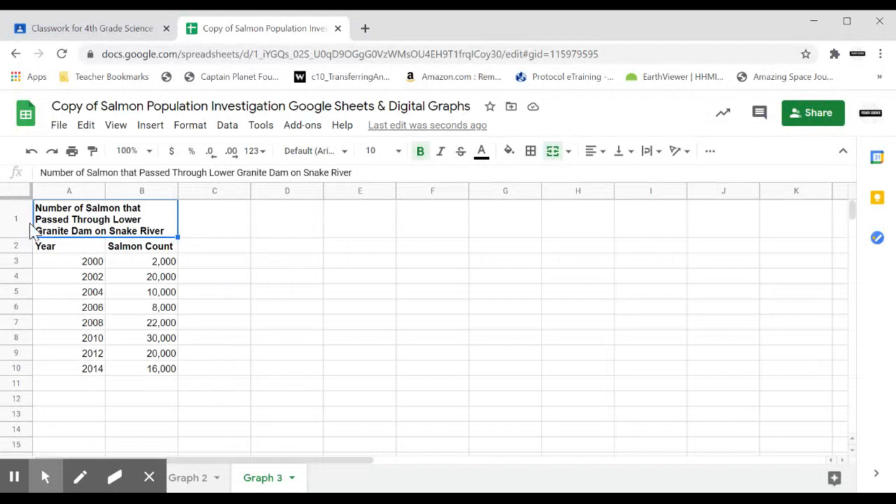
{"action": "left_click_drag", "start_coordinate": [62, 224], "coordinate": [148, 372]}
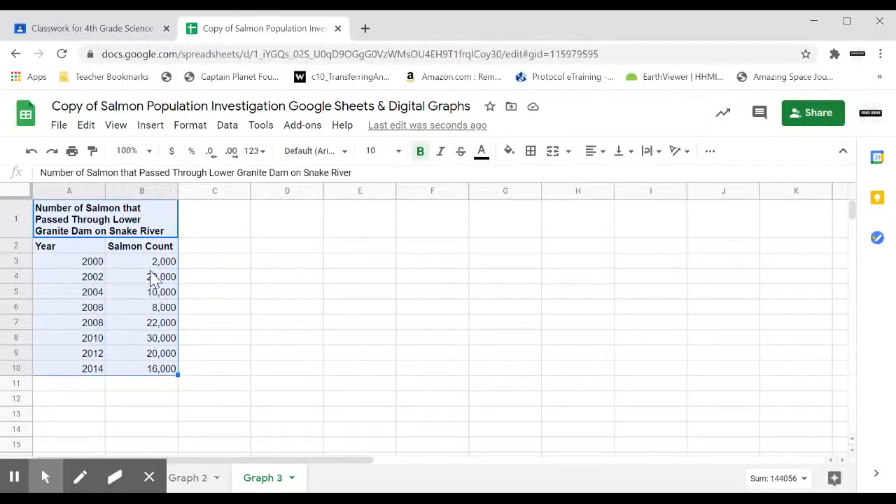
{"action": "left_click", "coordinate": [151, 125]}
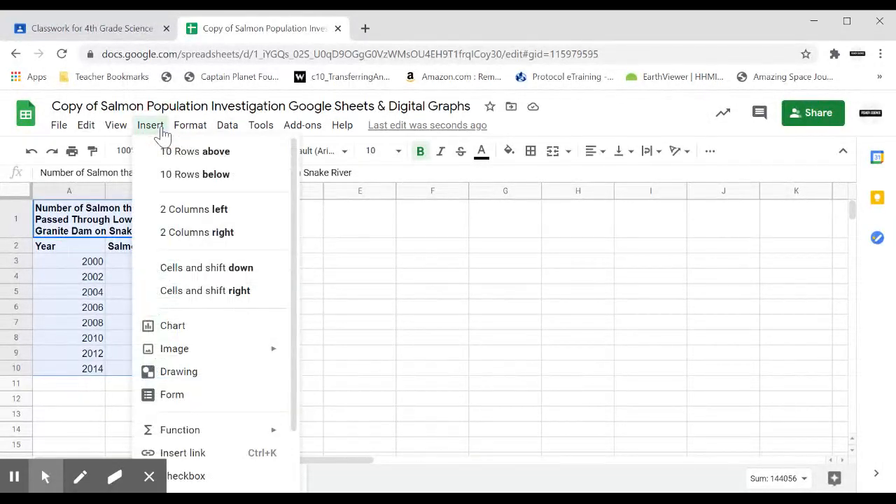
{"action": "left_click", "coordinate": [173, 326]}
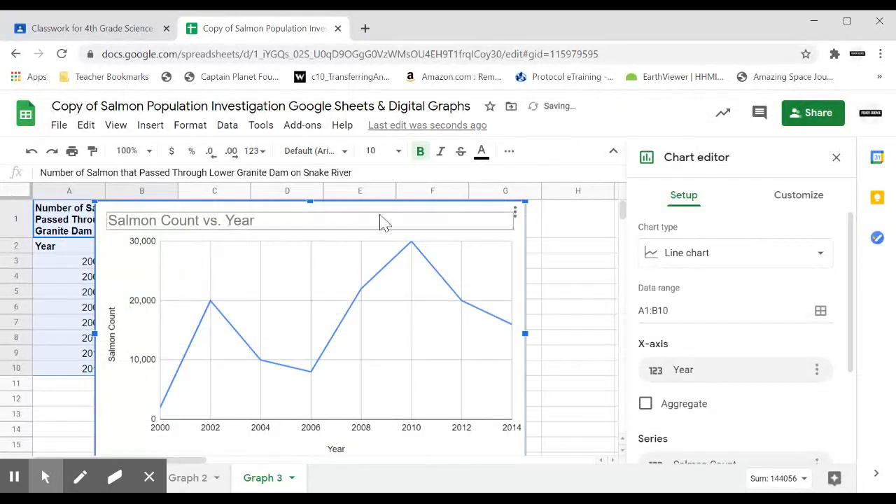
{"action": "left_click_drag", "start_coordinate": [387, 215], "coordinate": [490, 198]}
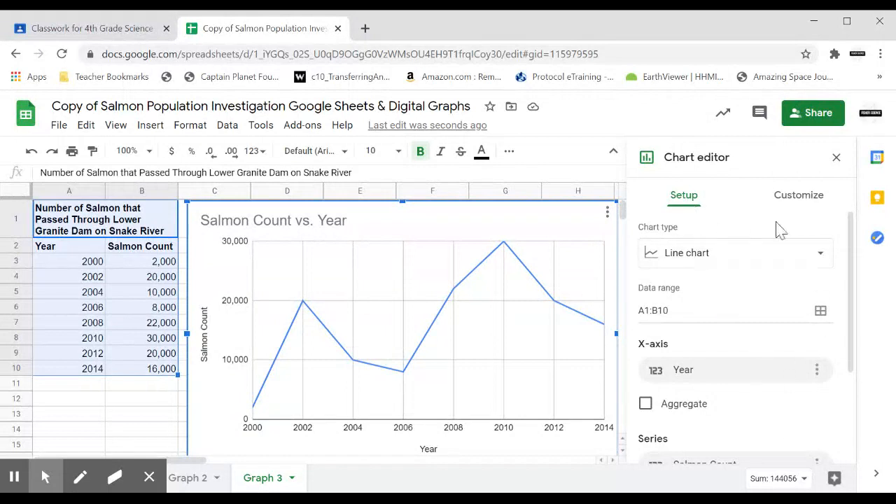
Enable minor ticks, major ticks and minor gridlines for the vertical axis of the salmon count chart.
{"action": "left_click", "coordinate": [745, 259]}
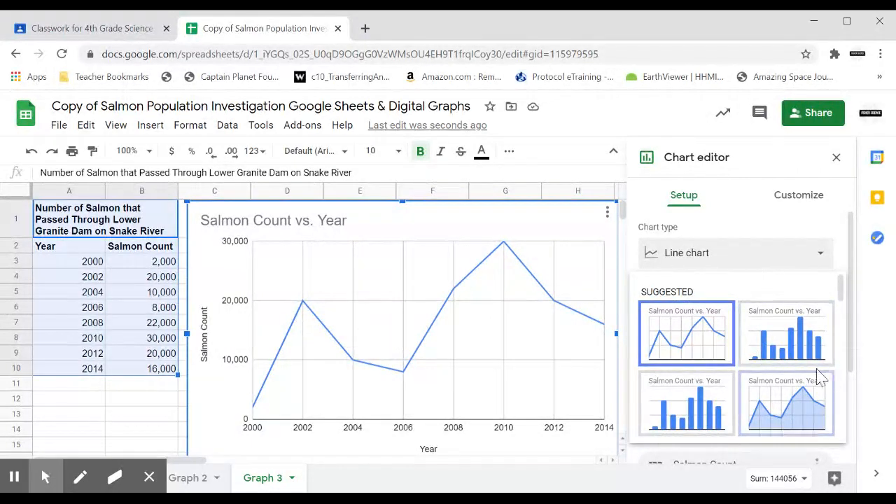
{"action": "left_click", "coordinate": [799, 210]}
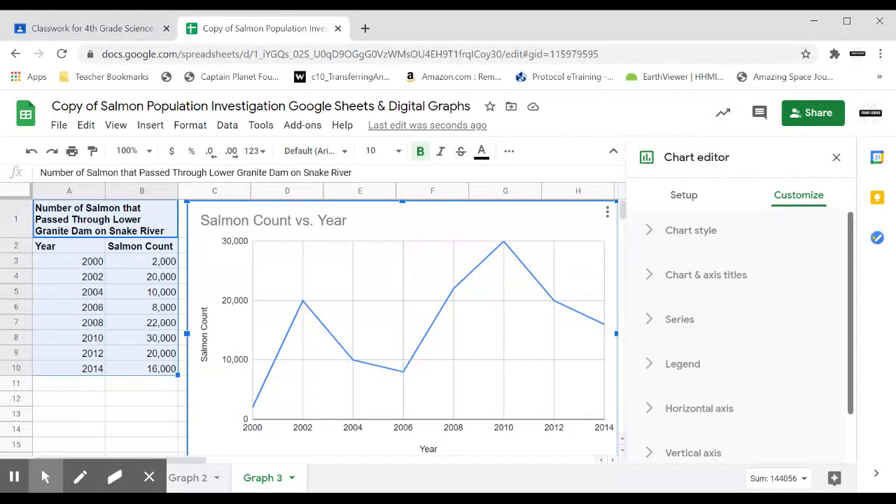
{"action": "left_click_drag", "start_coordinate": [855, 223], "coordinate": [847, 360]}
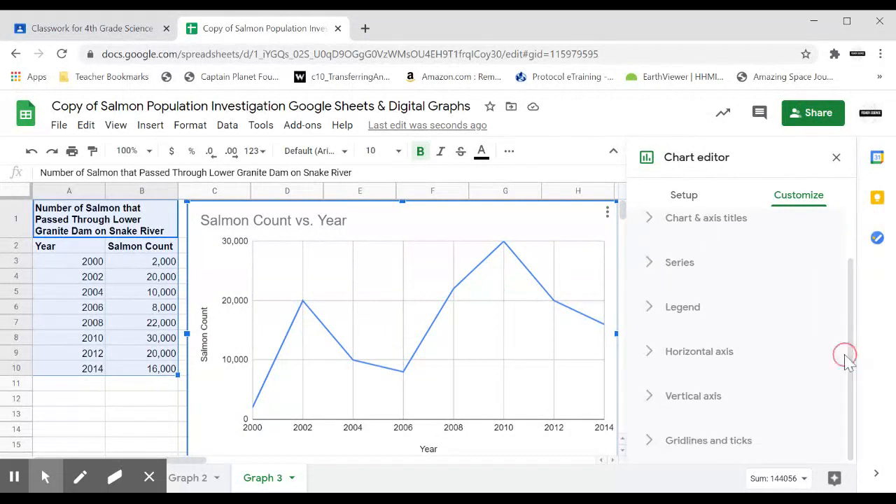
{"action": "left_click", "coordinate": [711, 439]}
{"action": "left_click_drag", "start_coordinate": [852, 258], "coordinate": [848, 352]}
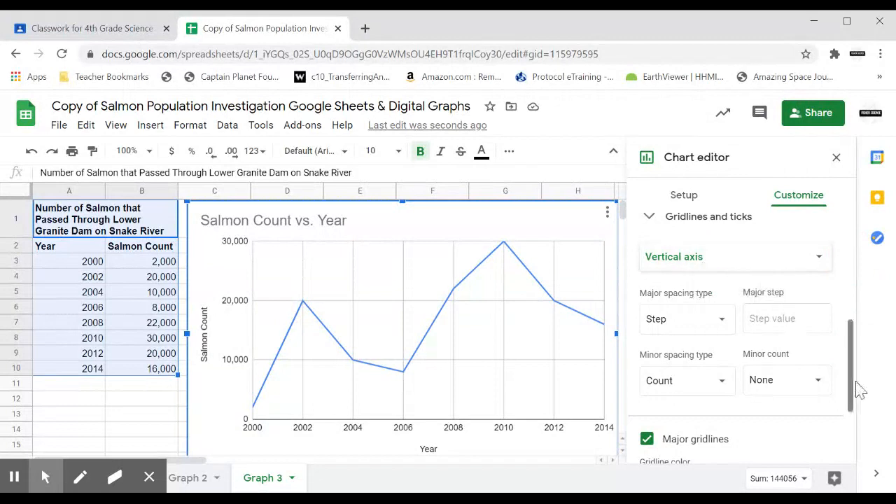
{"action": "left_click_drag", "start_coordinate": [855, 357], "coordinate": [860, 430]}
{"action": "left_click", "coordinate": [648, 438]}
{"action": "left_click", "coordinate": [647, 417]}
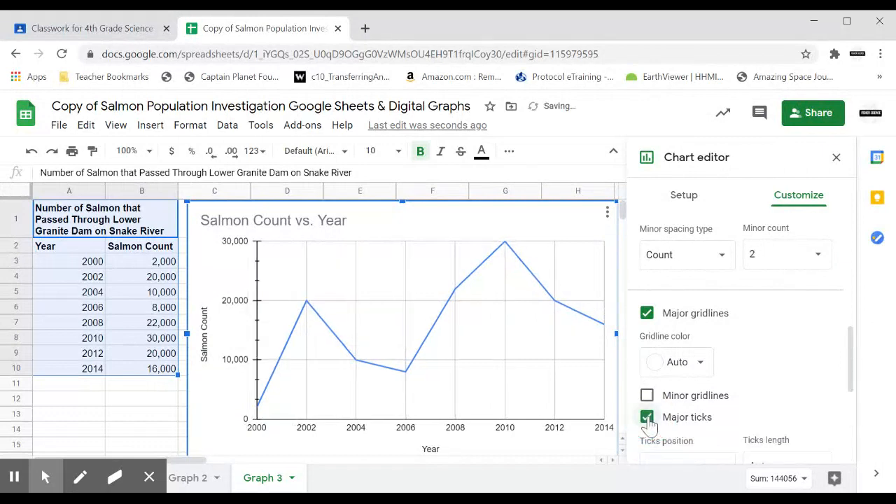
{"action": "left_click", "coordinate": [648, 396]}
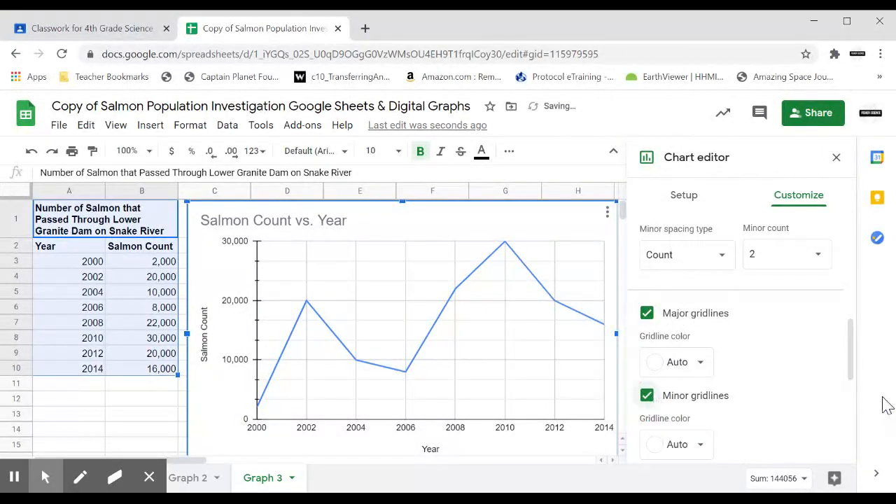
Enable minor ticks, major ticks and minor gridlines for the horizontal axis, and deselect the salmon count chart.
{"action": "left_click_drag", "start_coordinate": [854, 340], "coordinate": [851, 431]}
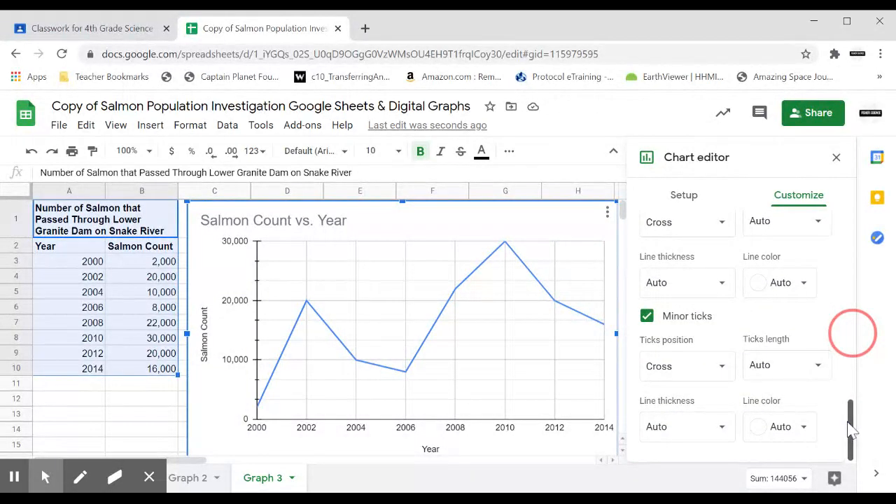
{"action": "left_click_drag", "start_coordinate": [851, 431], "coordinate": [849, 315]}
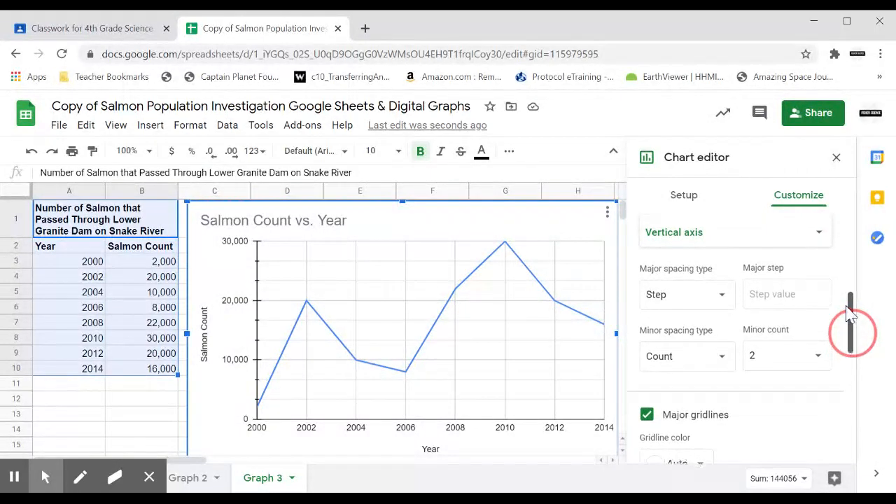
{"action": "left_click", "coordinate": [783, 237]}
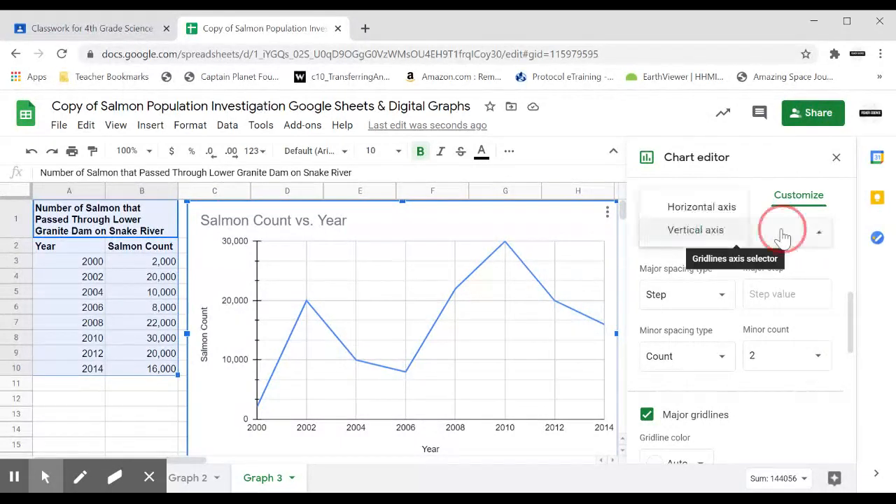
{"action": "left_click", "coordinate": [703, 206]}
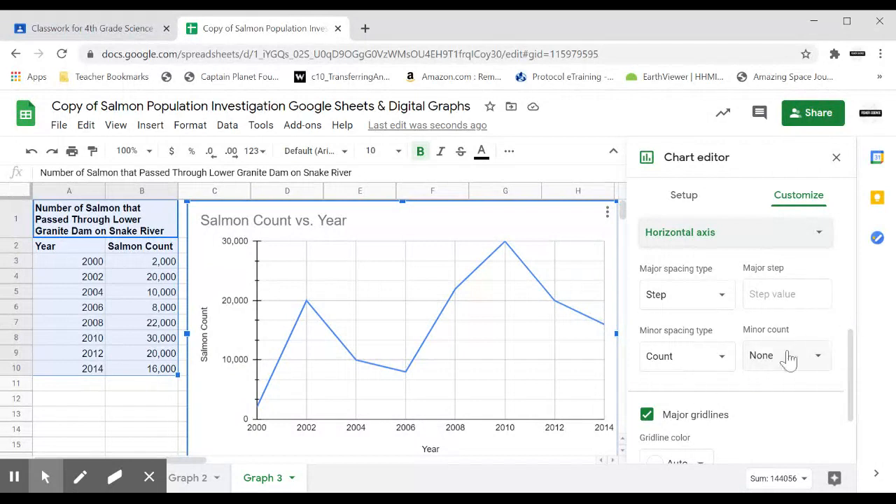
{"action": "left_click_drag", "start_coordinate": [851, 343], "coordinate": [851, 440]}
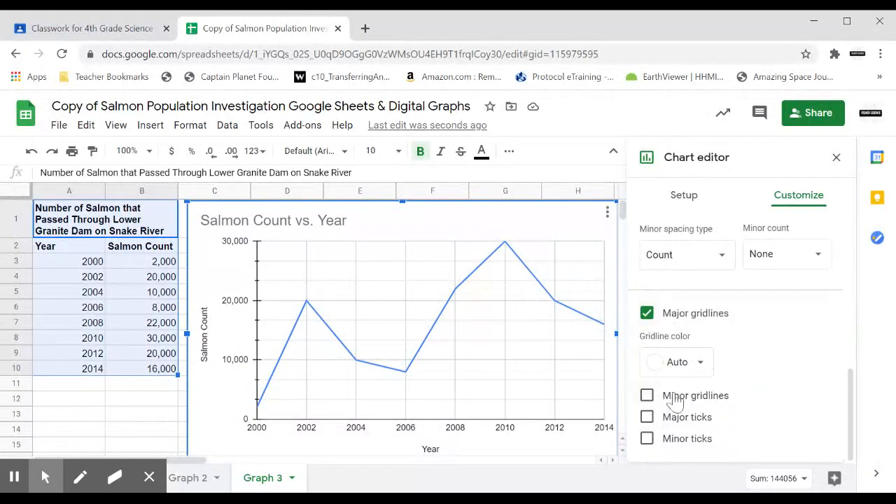
{"action": "left_click", "coordinate": [652, 444]}
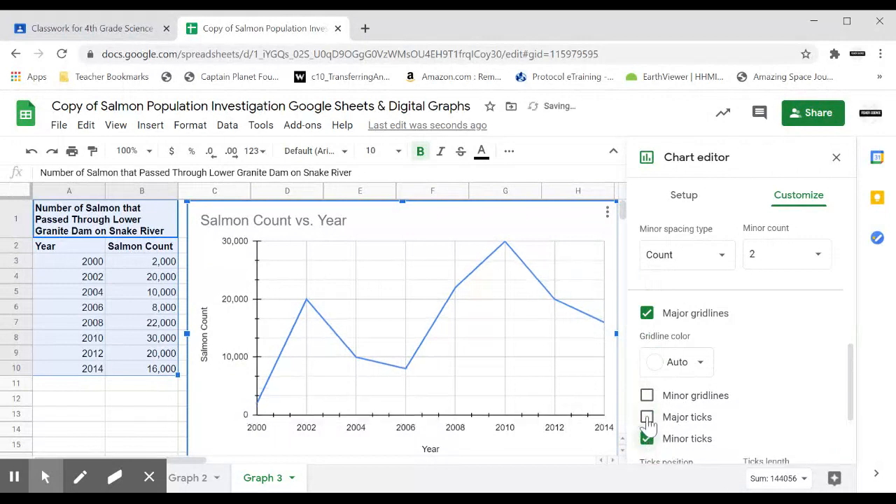
{"action": "left_click", "coordinate": [647, 418]}
{"action": "left_click", "coordinate": [648, 399]}
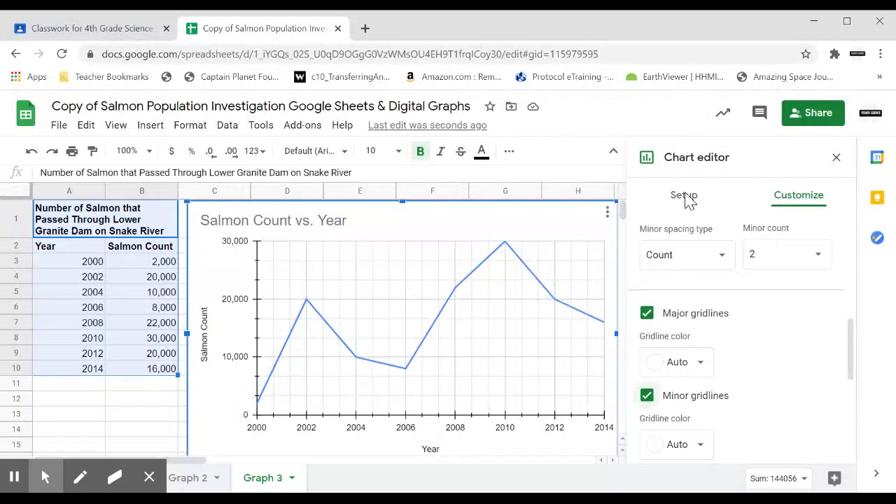
{"action": "left_click", "coordinate": [130, 425]}
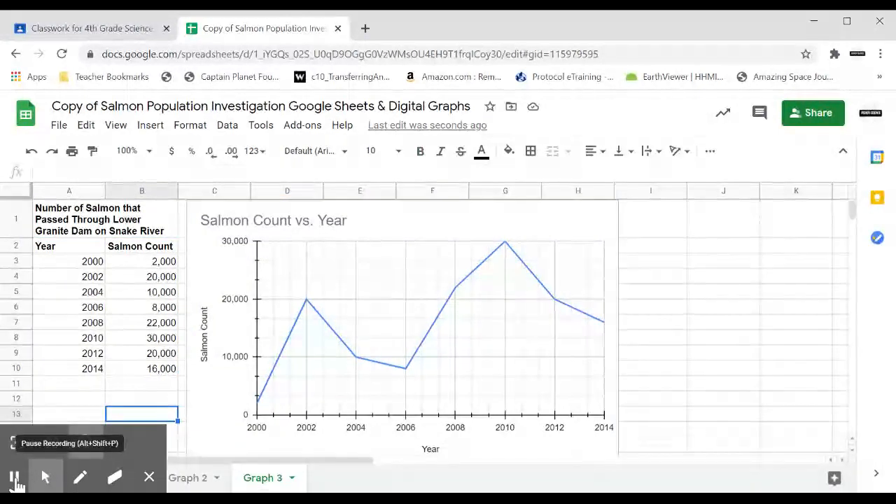
{"action": "left_click", "coordinate": [17, 482]}
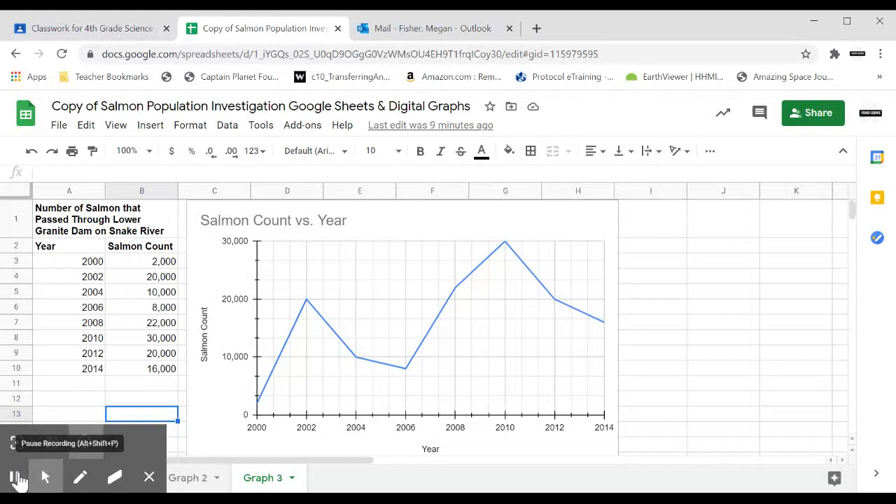
{"action": "left_click", "coordinate": [149, 478]}
On the Graph 2 sheet, insert a chart from the dams table A1:B7 and move it beside the data.
{"action": "left_click", "coordinate": [183, 479]}
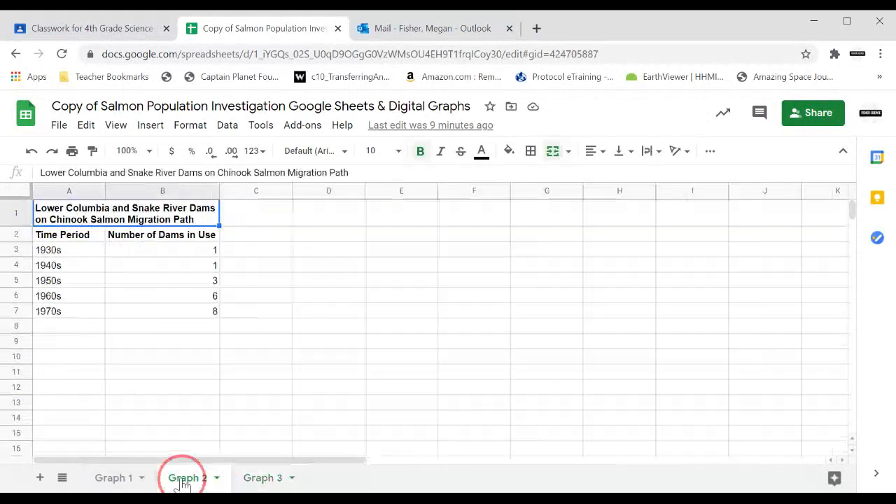
{"action": "left_click_drag", "start_coordinate": [47, 213], "coordinate": [185, 316]}
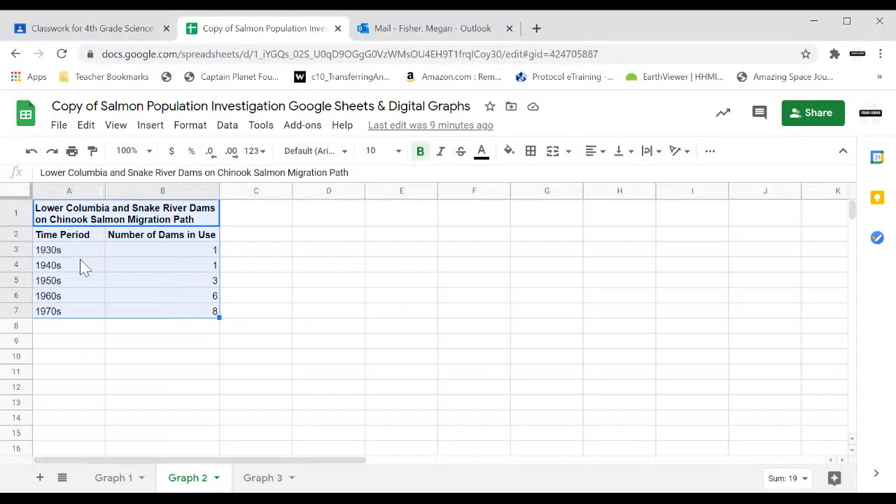
{"action": "left_click", "coordinate": [160, 127]}
{"action": "left_click", "coordinate": [187, 326]}
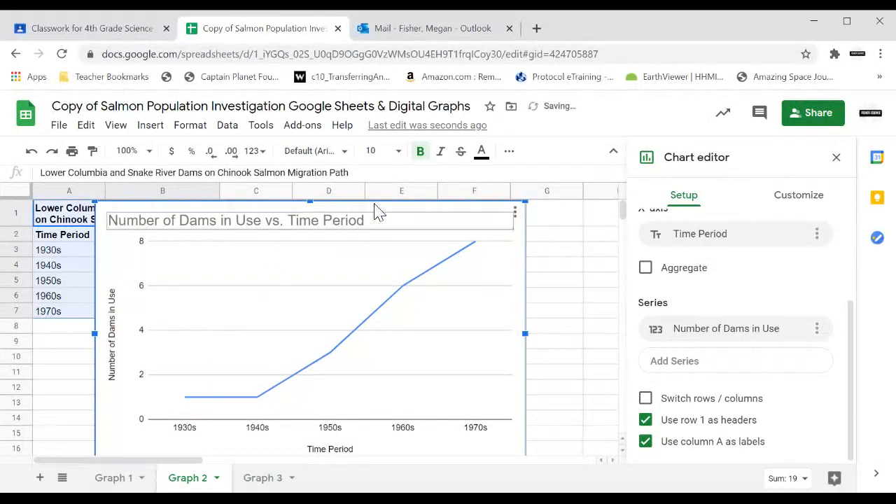
{"action": "left_click_drag", "start_coordinate": [408, 210], "coordinate": [544, 180]}
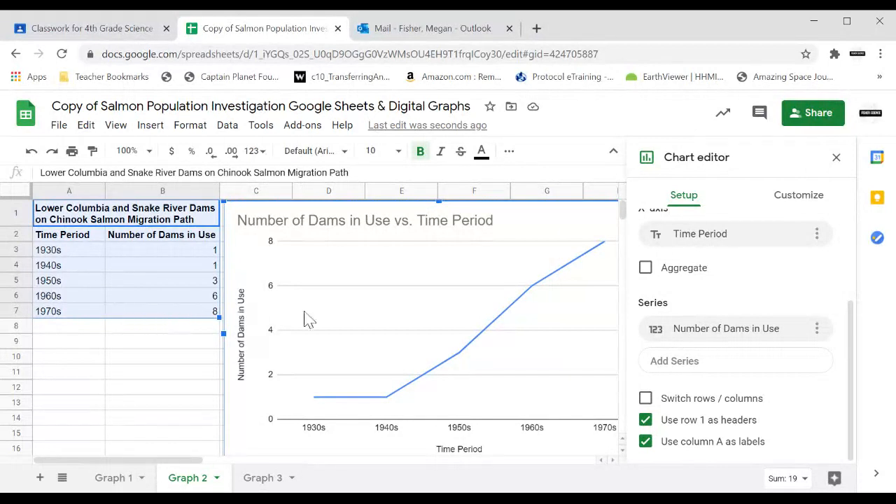
Change the dams chart to a column chart.
{"action": "left_click_drag", "start_coordinate": [851, 319], "coordinate": [860, 200]}
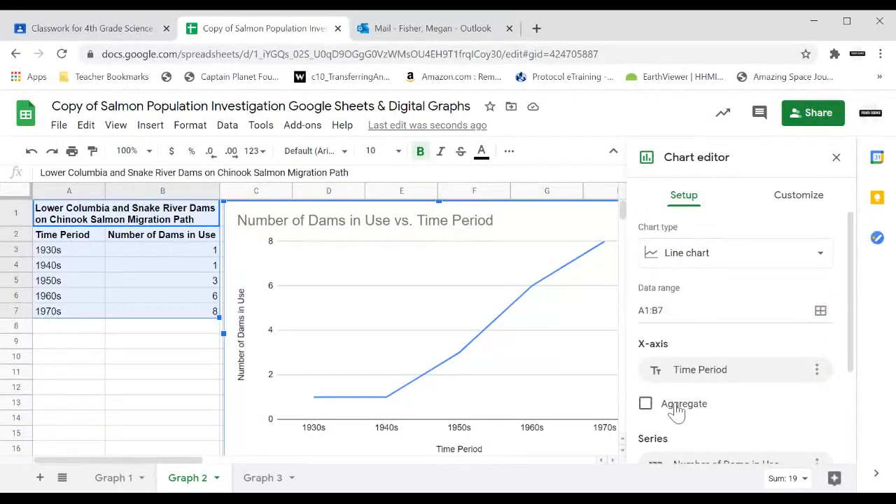
{"action": "left_click", "coordinate": [686, 201]}
{"action": "left_click", "coordinate": [698, 260]}
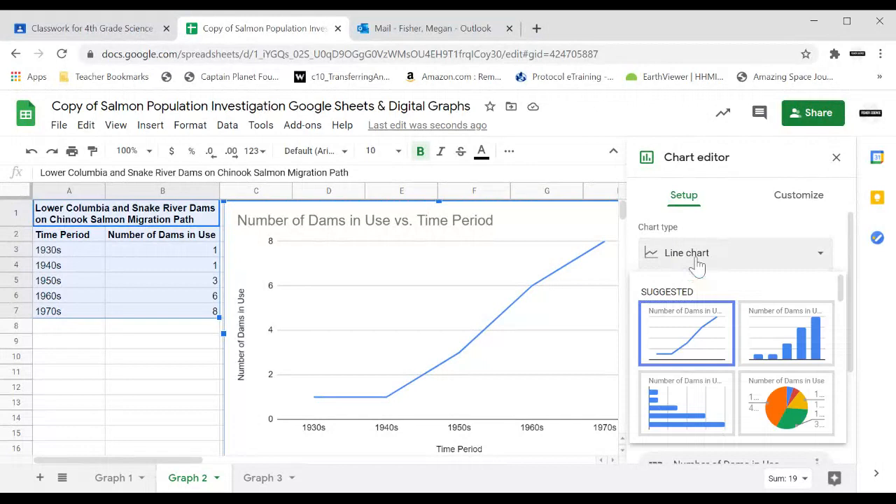
{"action": "left_click", "coordinate": [759, 339]}
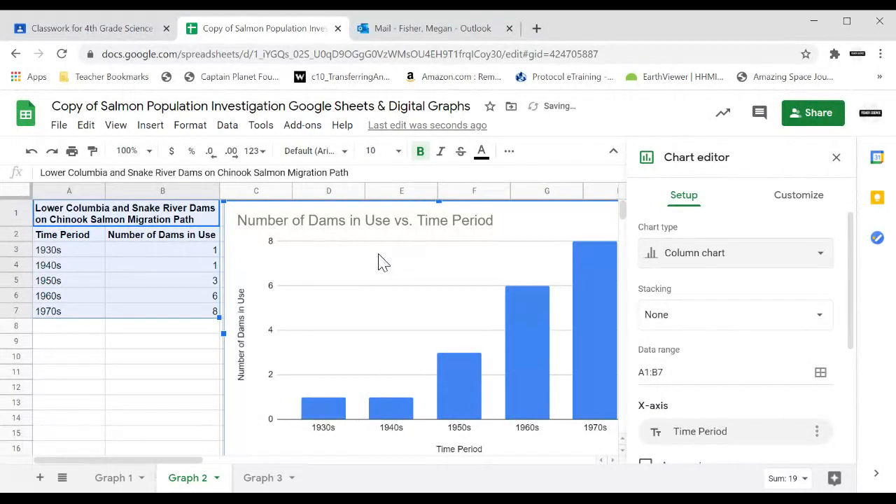
Try the horizontal bar chart type for the dams data and switch back to the column chart.
{"action": "left_click", "coordinate": [745, 261]}
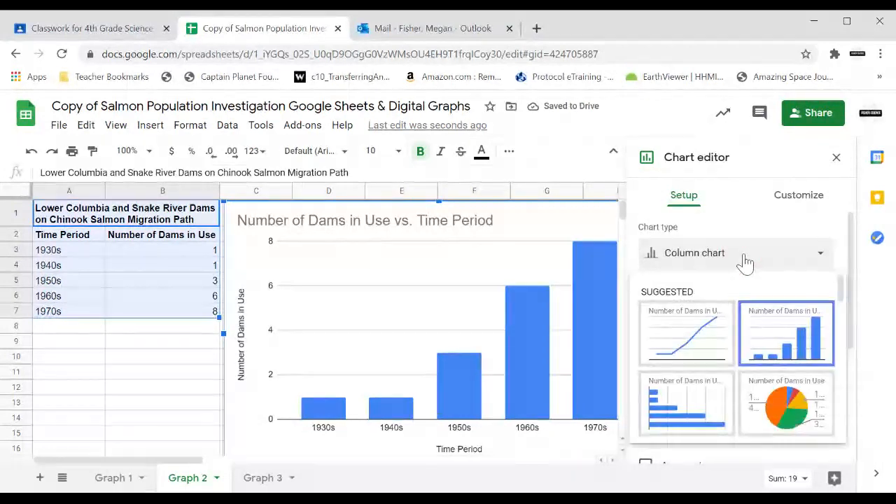
{"action": "left_click", "coordinate": [685, 406]}
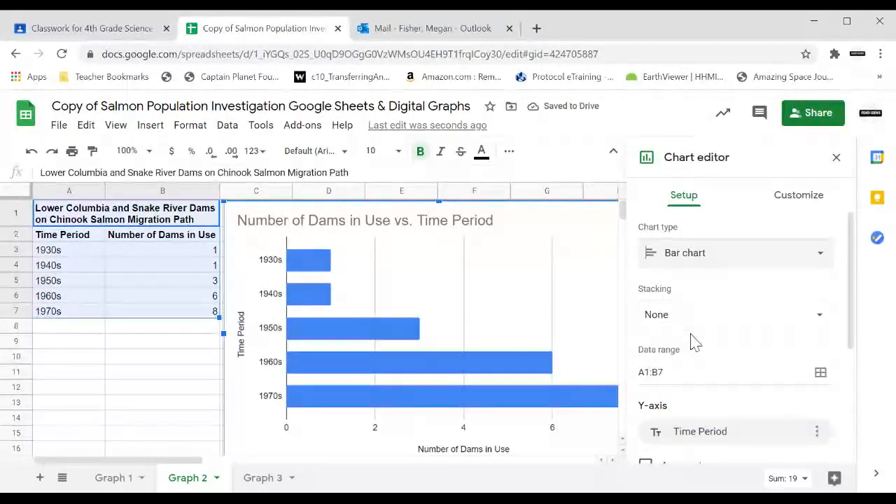
{"action": "left_click", "coordinate": [727, 254]}
{"action": "left_click", "coordinate": [792, 336]}
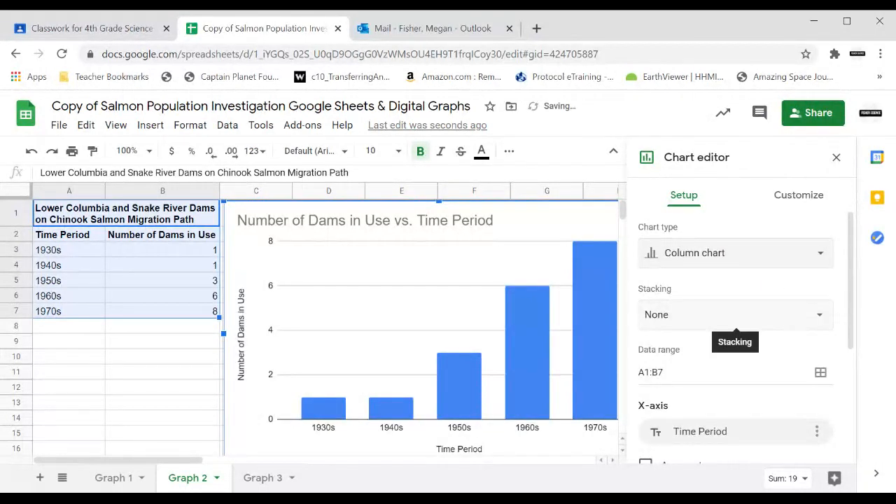
Open the gridlines and ticks settings of the dams column chart to examine the horizontal axis options.
{"action": "left_click", "coordinate": [811, 206]}
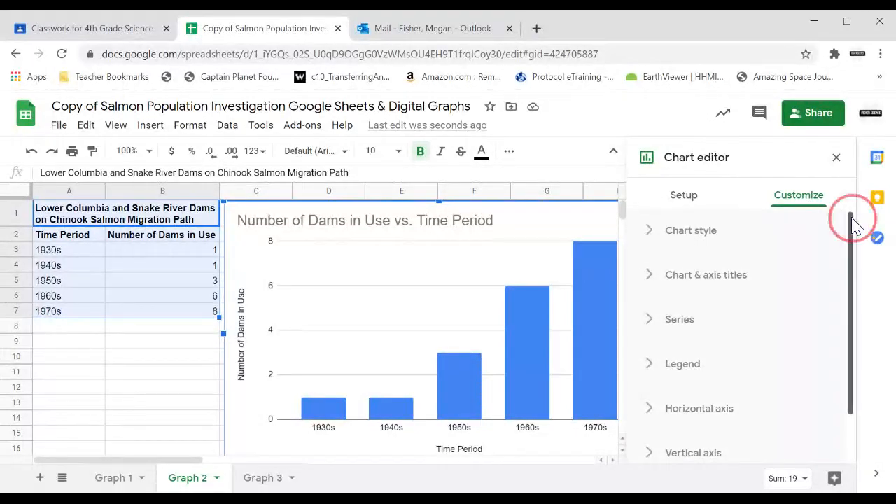
{"action": "left_click_drag", "start_coordinate": [854, 224], "coordinate": [856, 316]}
{"action": "left_click", "coordinate": [724, 450]}
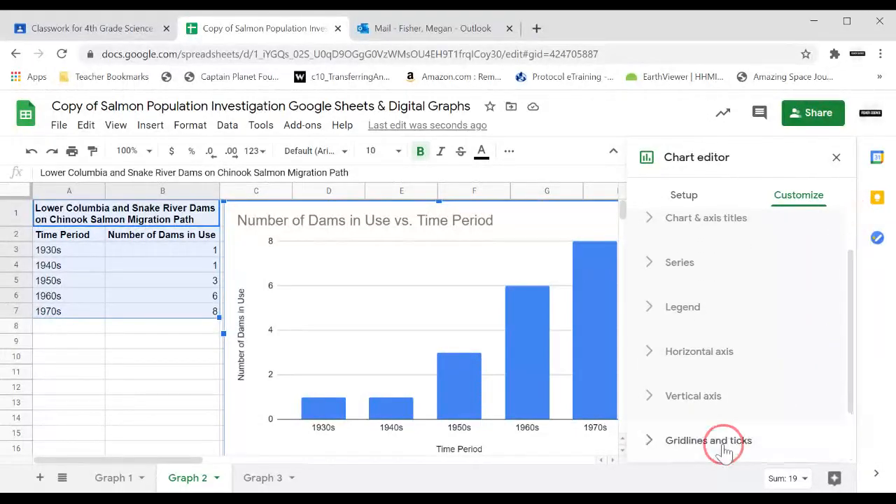
{"action": "left_click_drag", "start_coordinate": [851, 308], "coordinate": [850, 410]}
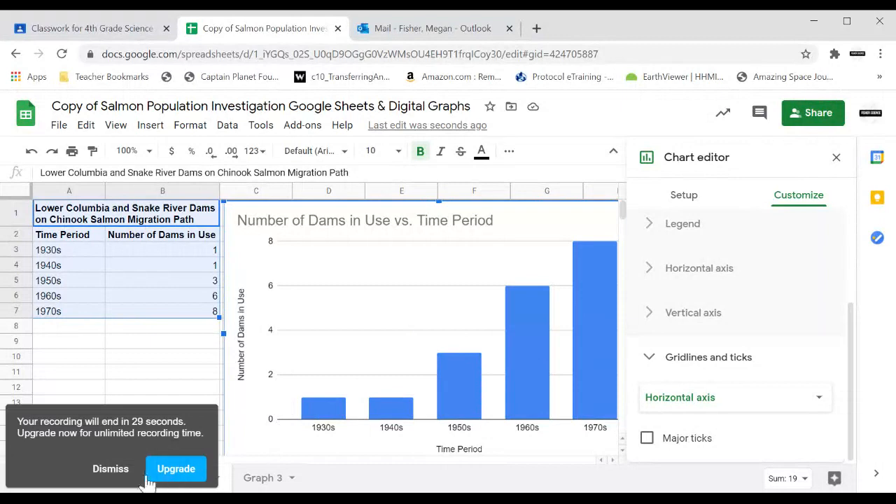
Turn on major ticks for the horizontal axis of the dams column chart.
{"action": "left_click", "coordinate": [116, 469]}
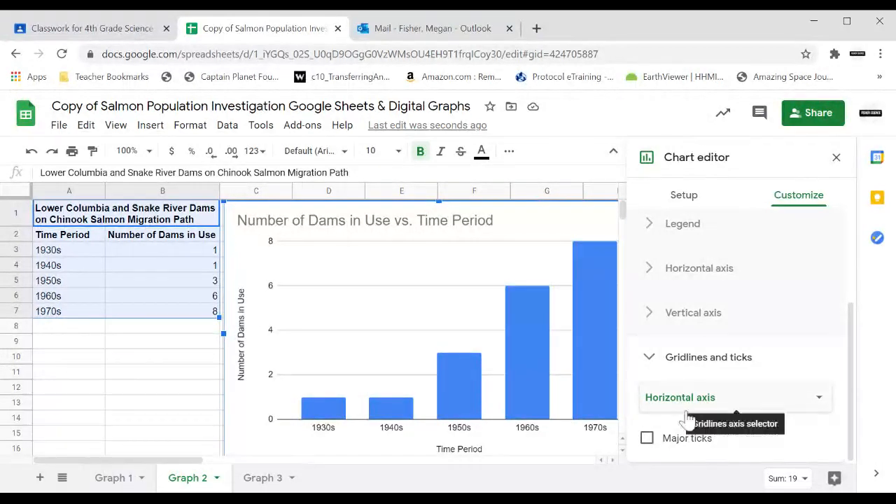
{"action": "left_click", "coordinate": [647, 438]}
{"action": "scroll", "coordinate": [856, 301], "scroll_direction": "down", "scroll_amount": 2}
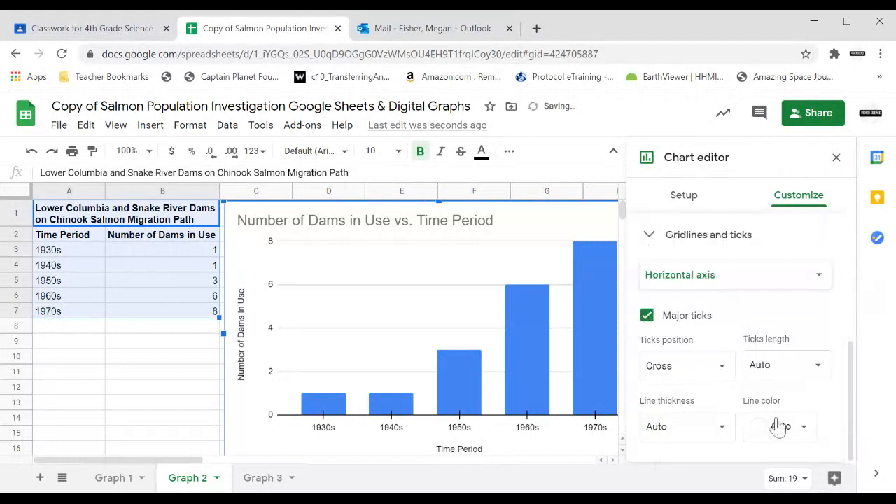
Turn on minor gridlines, major ticks and minor ticks for the vertical axis of the dams column chart.
{"action": "left_click", "coordinate": [741, 285]}
{"action": "left_click", "coordinate": [702, 276]}
{"action": "left_click", "coordinate": [697, 280]}
{"action": "left_click", "coordinate": [676, 300]}
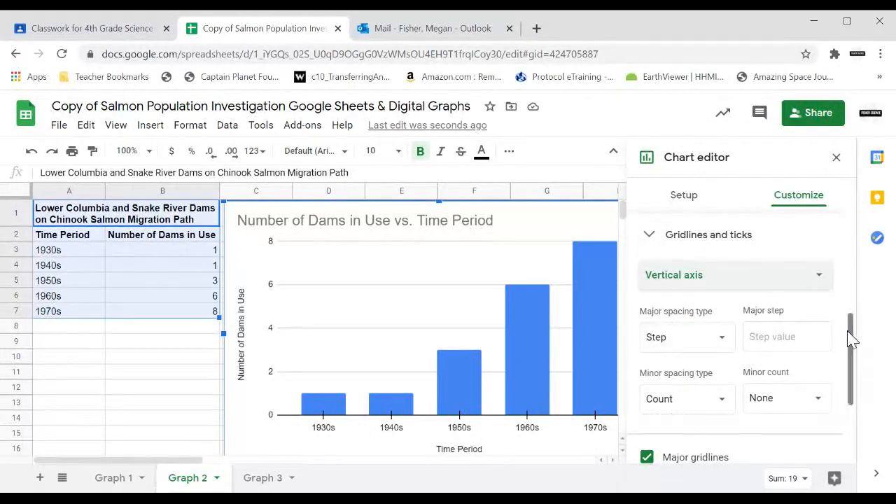
{"action": "scroll", "coordinate": [850, 340], "scroll_direction": "down", "scroll_amount": 2}
{"action": "left_click", "coordinate": [647, 438]}
{"action": "left_click", "coordinate": [647, 418]}
{"action": "left_click", "coordinate": [647, 397]}
{"action": "left_click_drag", "start_coordinate": [848, 335], "coordinate": [840, 392]}
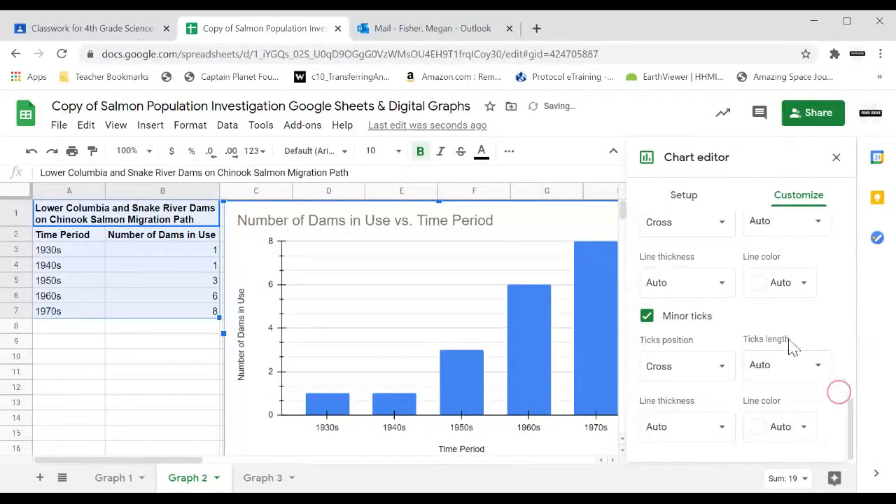
Go to the Graph 1 sheet and select the salmon population table A1:B13.
{"action": "left_click", "coordinate": [175, 357]}
{"action": "left_click", "coordinate": [115, 478]}
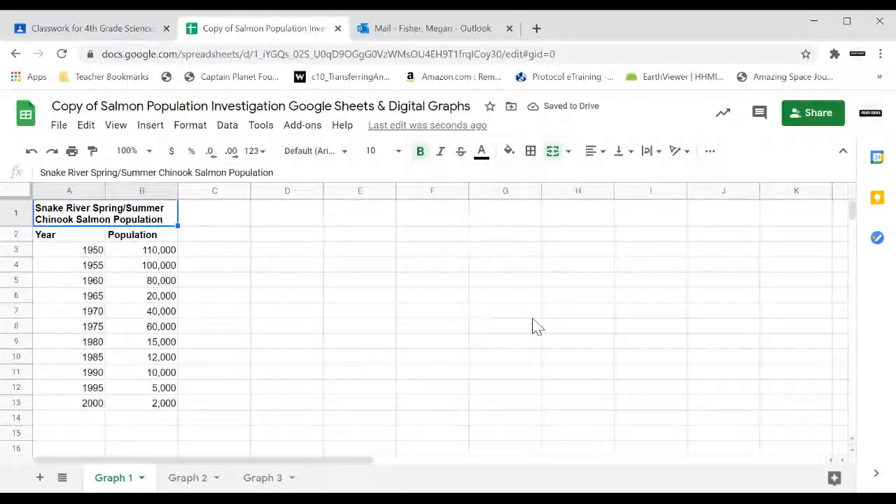
{"action": "left_click_drag", "start_coordinate": [49, 224], "coordinate": [138, 409]}
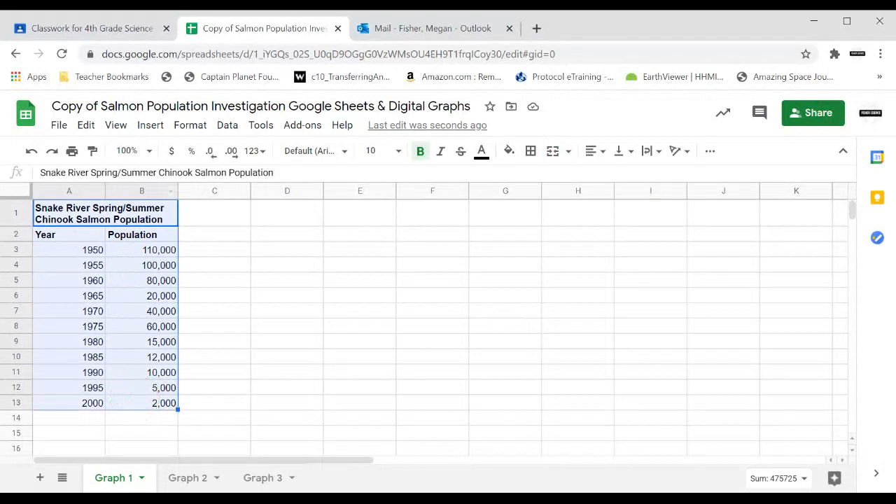